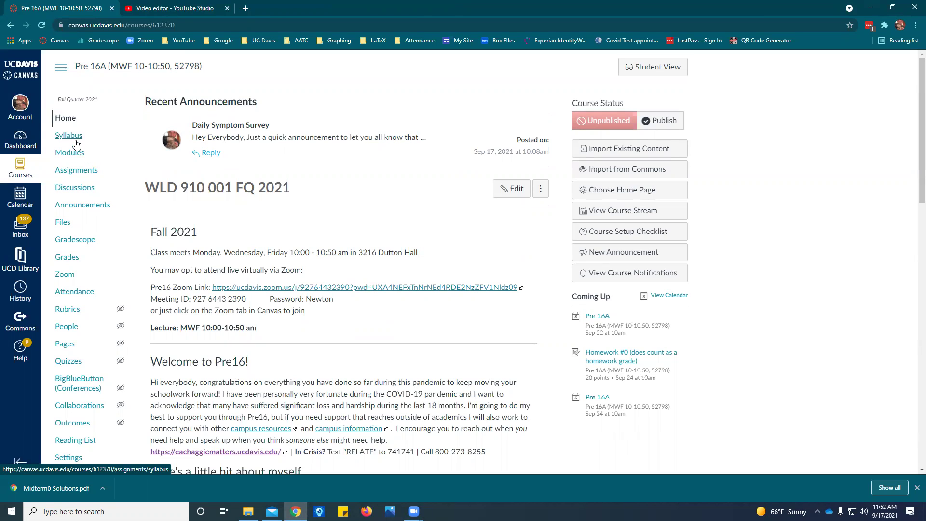
Open the Pre 16A course's Assignments page and look over the Homework and Quizzes groups.
{"action": "left_click", "coordinate": [80, 174]}
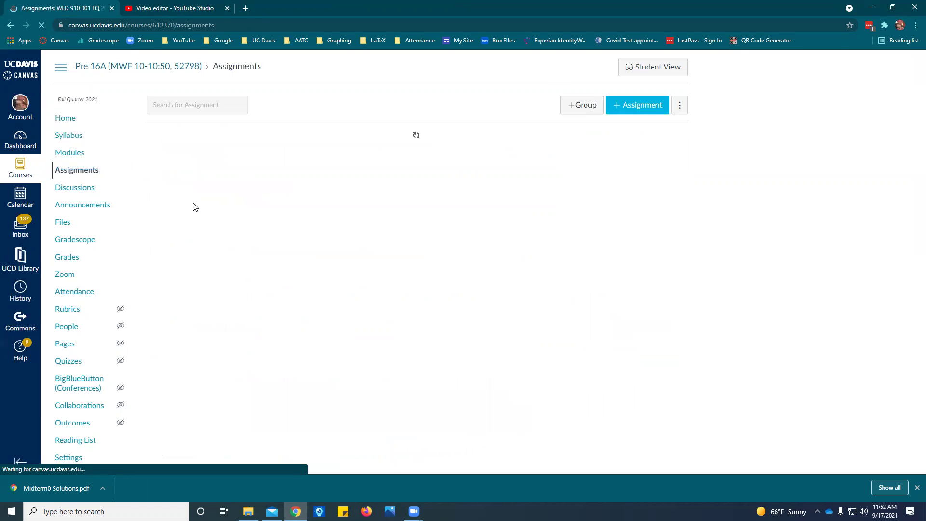
{"action": "scroll", "coordinate": [194, 206], "scroll_direction": "down", "scroll_amount": 10}
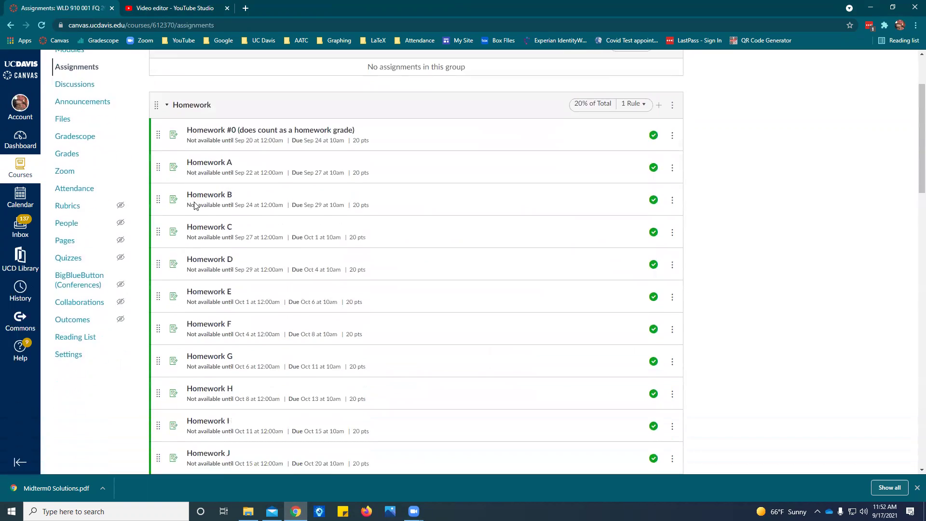
{"action": "scroll", "coordinate": [195, 207], "scroll_direction": "down", "scroll_amount": 5}
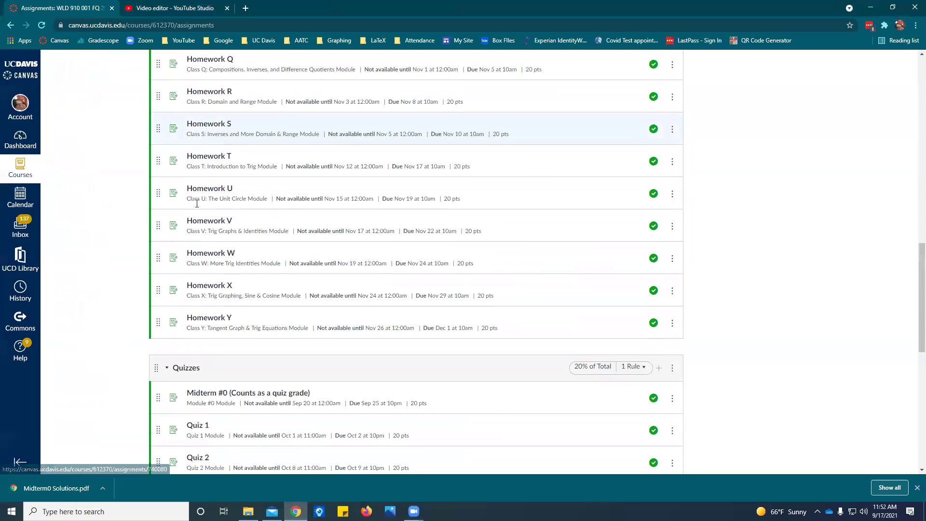
{"action": "scroll", "coordinate": [247, 292], "scroll_direction": "up", "scroll_amount": 8}
{"action": "scroll", "coordinate": [242, 240], "scroll_direction": "up", "scroll_amount": 10}
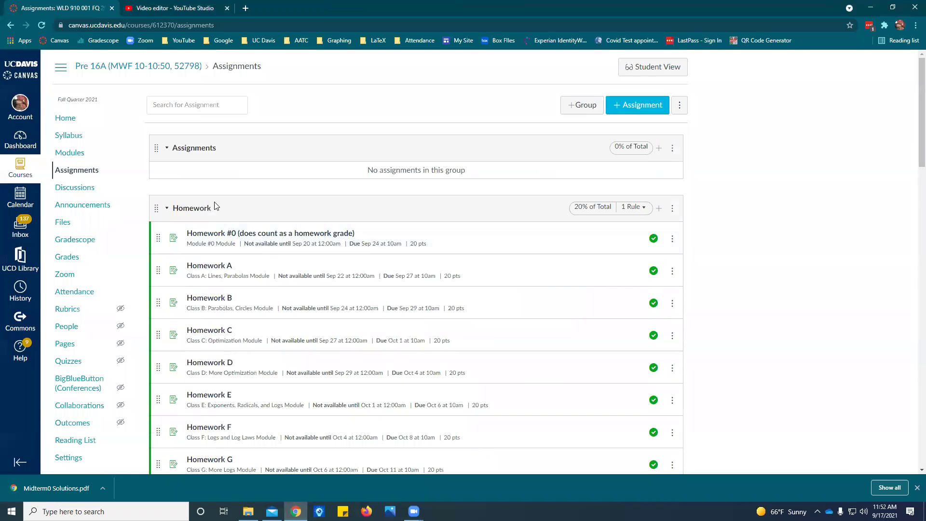
Go to Modules and open Midterm #0 (Counts as a quiz grade) under Module #0.
{"action": "left_click", "coordinate": [68, 154]}
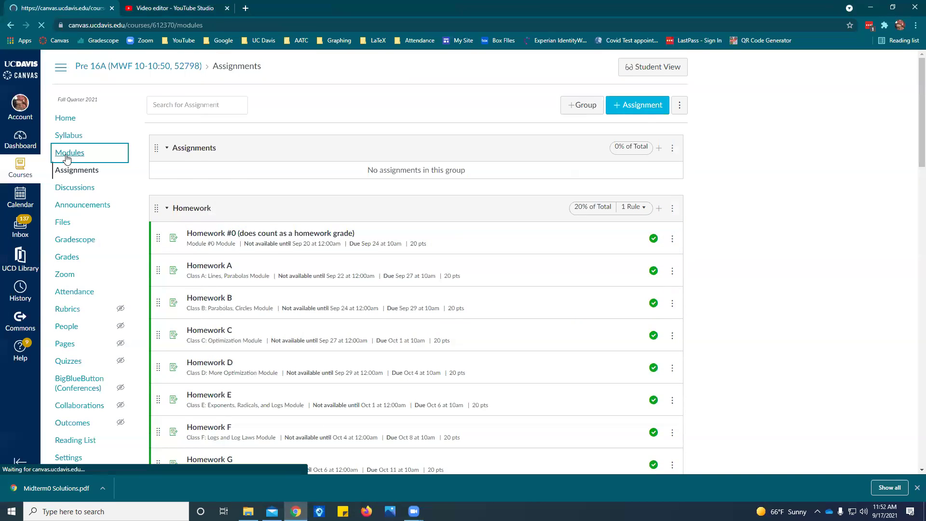
{"action": "scroll", "coordinate": [186, 182], "scroll_direction": "down", "scroll_amount": 5}
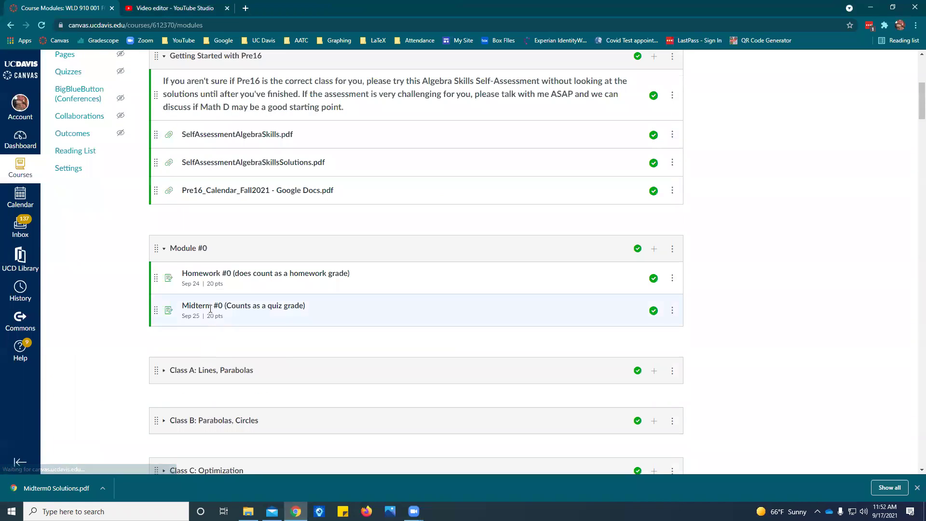
{"action": "left_click", "coordinate": [209, 309]}
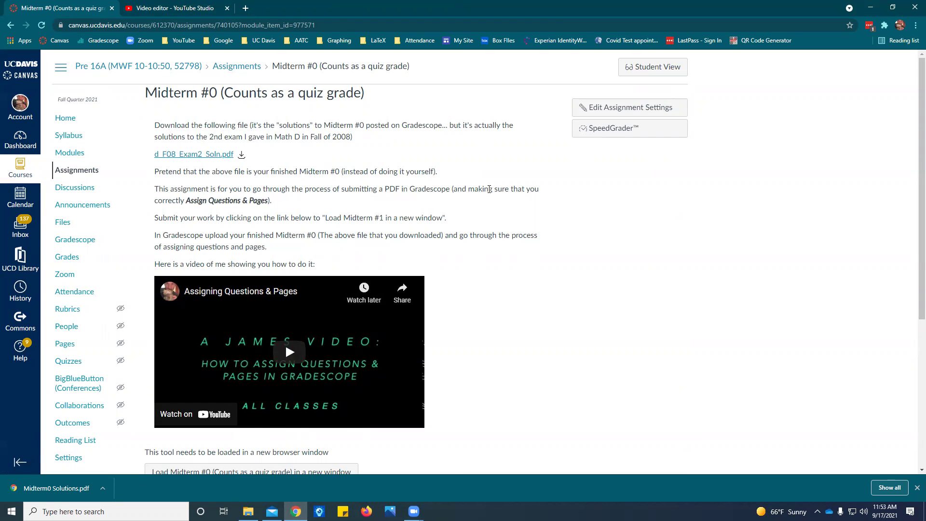
Scroll down to the link that loads Midterm #0 in Gradescope in a new window.
{"action": "scroll", "coordinate": [482, 217], "scroll_direction": "down", "scroll_amount": 2}
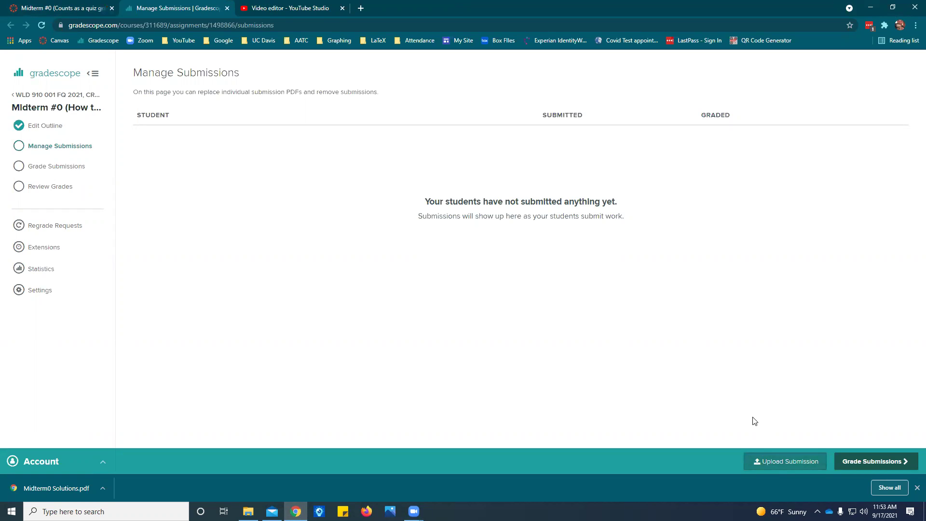
Start a Midterm #0 submission upload and choose the student from the Student dropdown.
{"action": "left_click", "coordinate": [772, 462]}
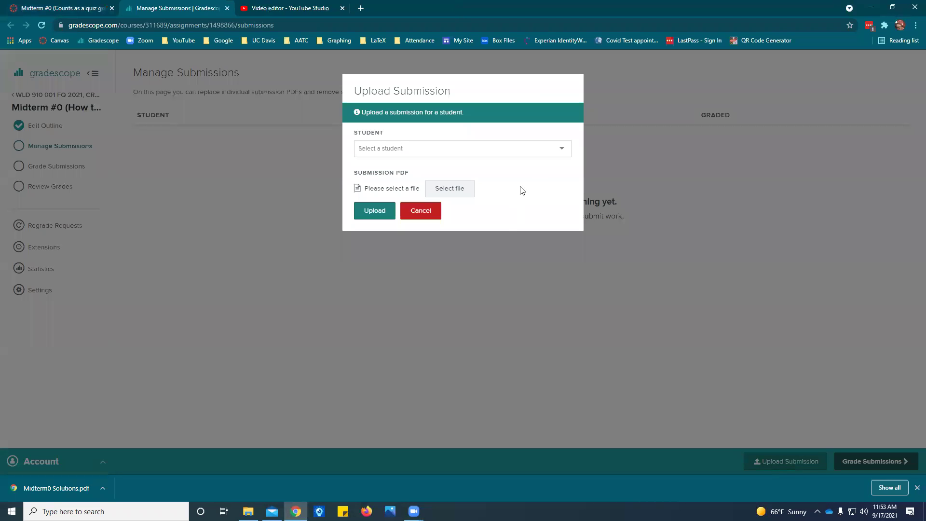
{"action": "left_click", "coordinate": [544, 153]}
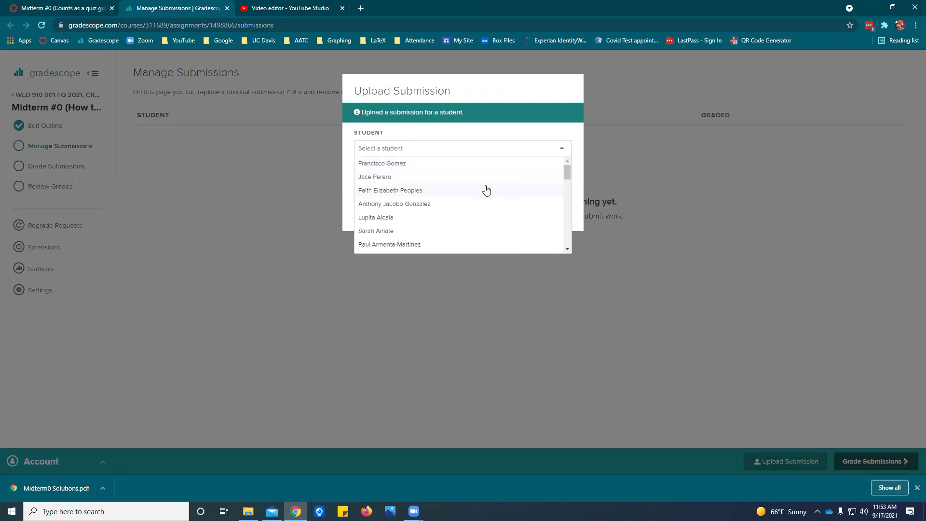
{"action": "scroll", "coordinate": [462, 215], "scroll_direction": "down", "scroll_amount": 3}
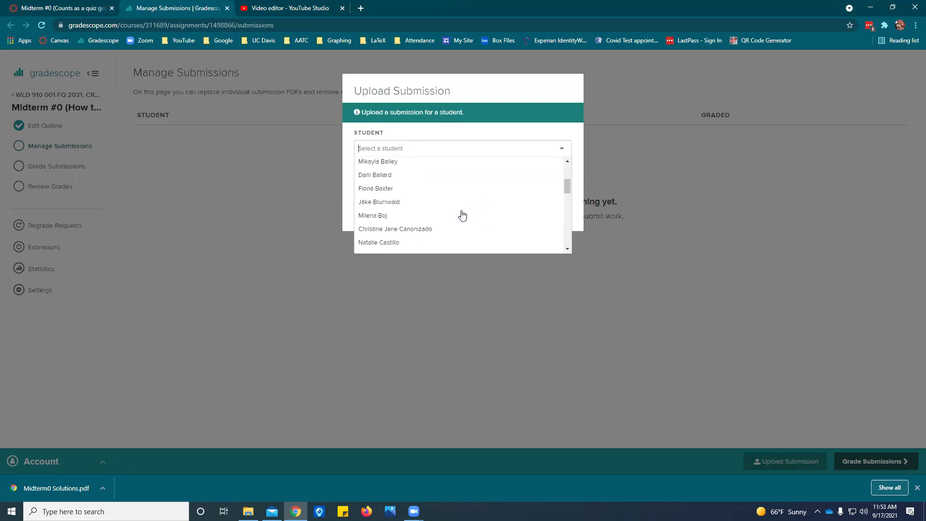
{"action": "left_click", "coordinate": [404, 190]}
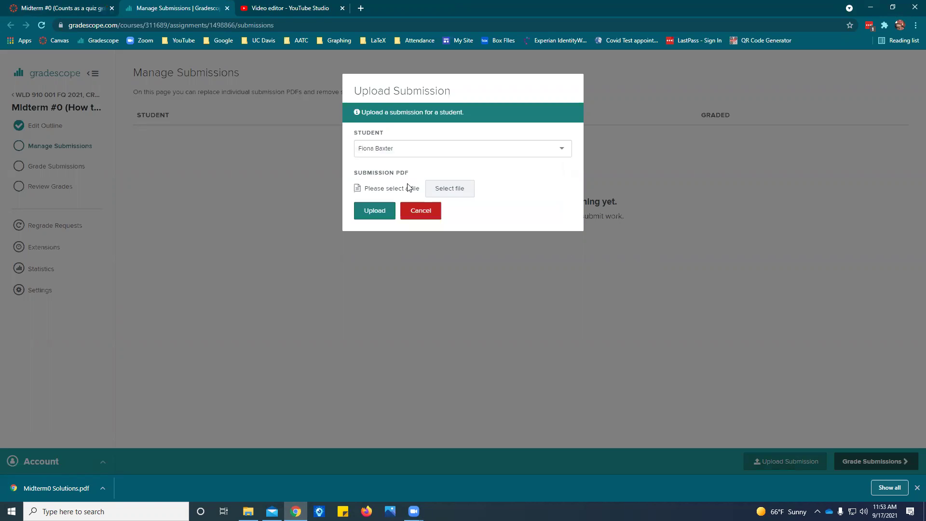
Select Midterm0 Solutions.pdf from the Desktop and upload it for the student.
{"action": "left_click", "coordinate": [439, 194]}
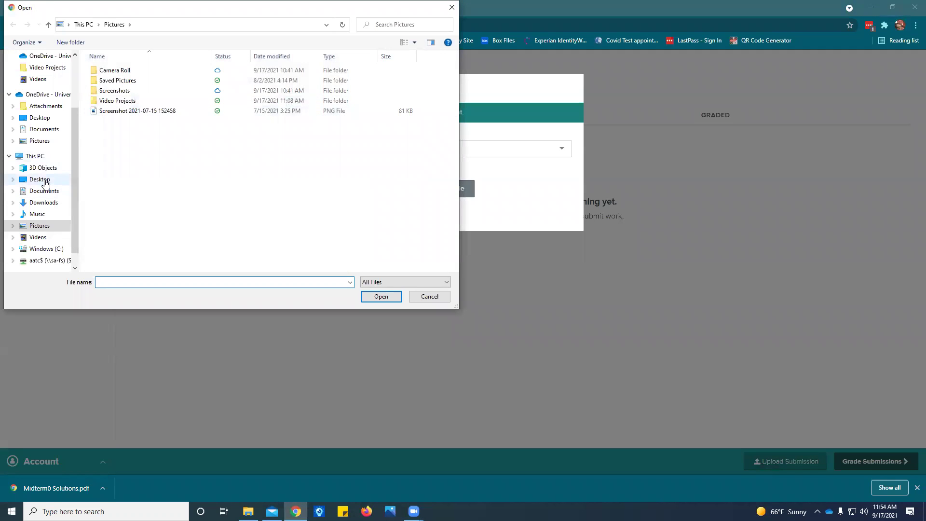
{"action": "left_click", "coordinate": [44, 180]}
{"action": "left_click", "coordinate": [111, 71]}
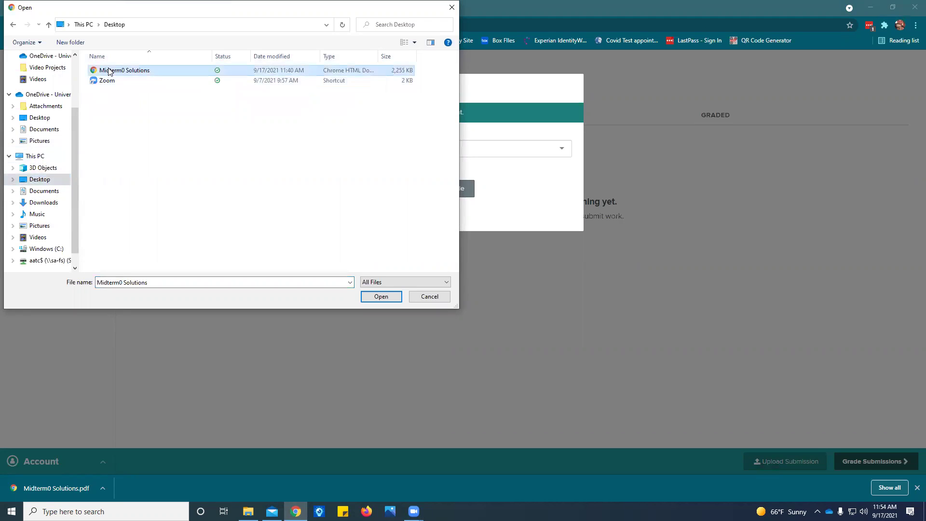
{"action": "left_click", "coordinate": [380, 296]}
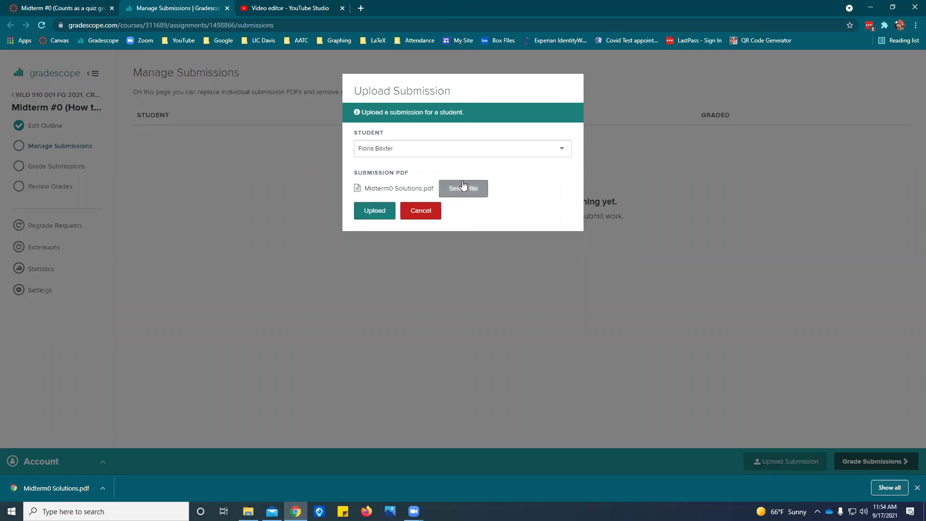
{"action": "left_click", "coordinate": [365, 213]}
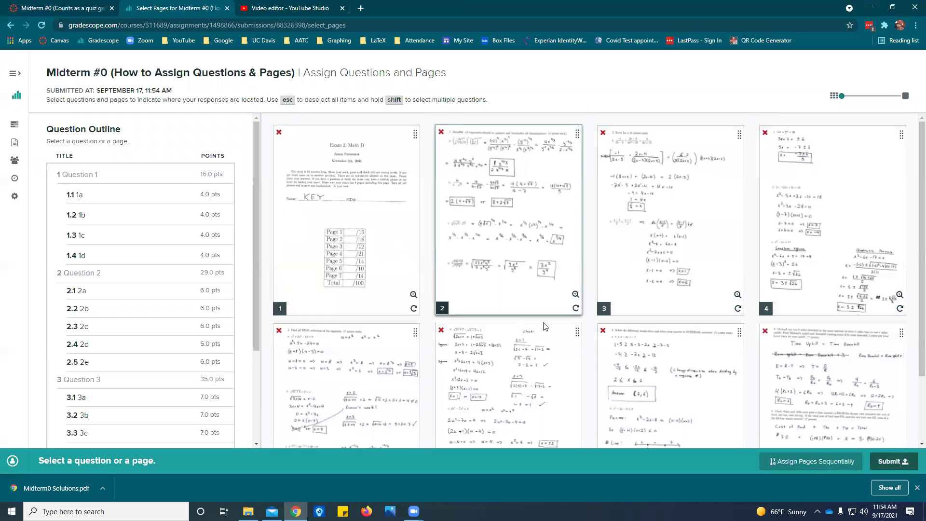
{"action": "left_click", "coordinate": [880, 463]}
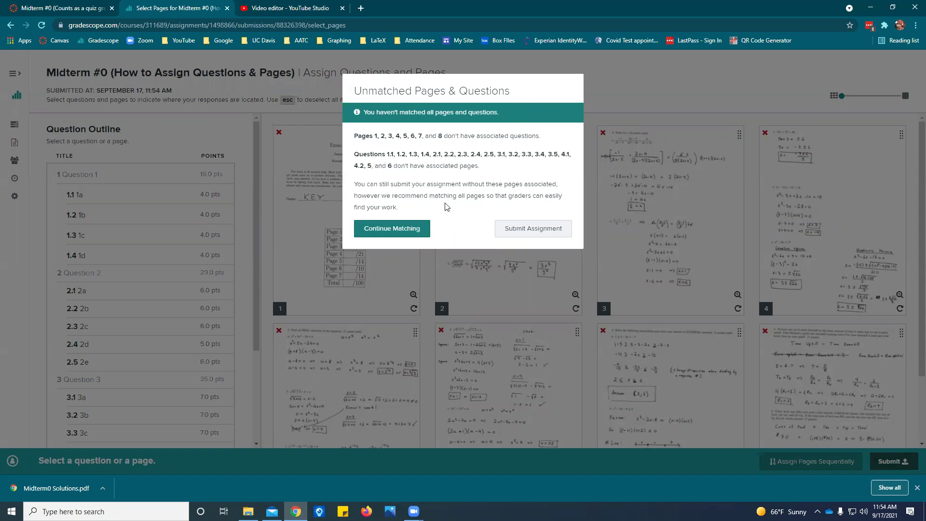
{"action": "left_click", "coordinate": [409, 229]}
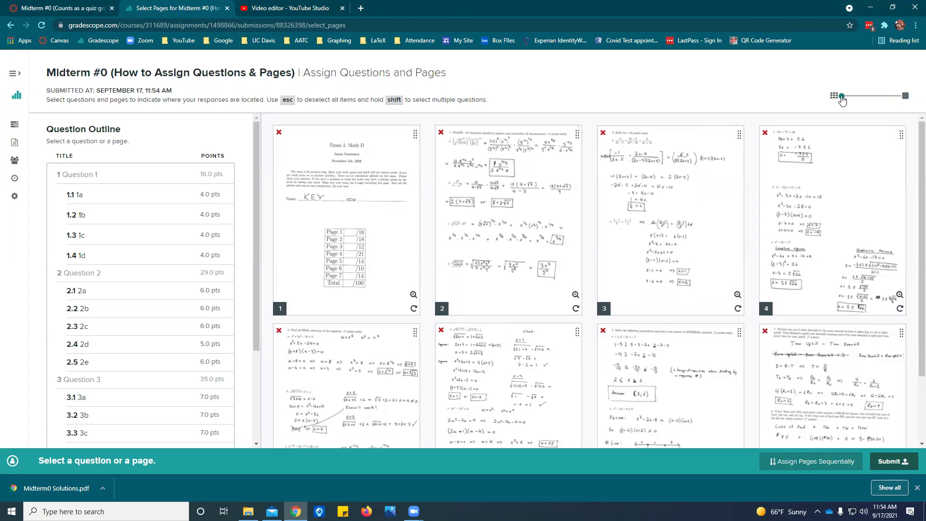
Enlarge the page thumbnails and assign page 2 to questions 1.1, 1.2, 1.3 and 1.4.
{"action": "left_click_drag", "start_coordinate": [841, 95], "coordinate": [859, 96]}
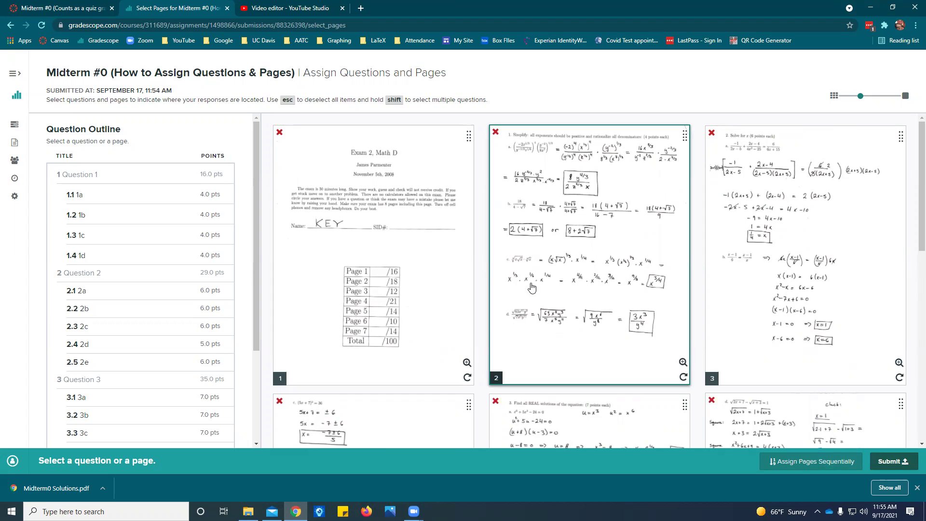
{"action": "left_click", "coordinate": [73, 198]}
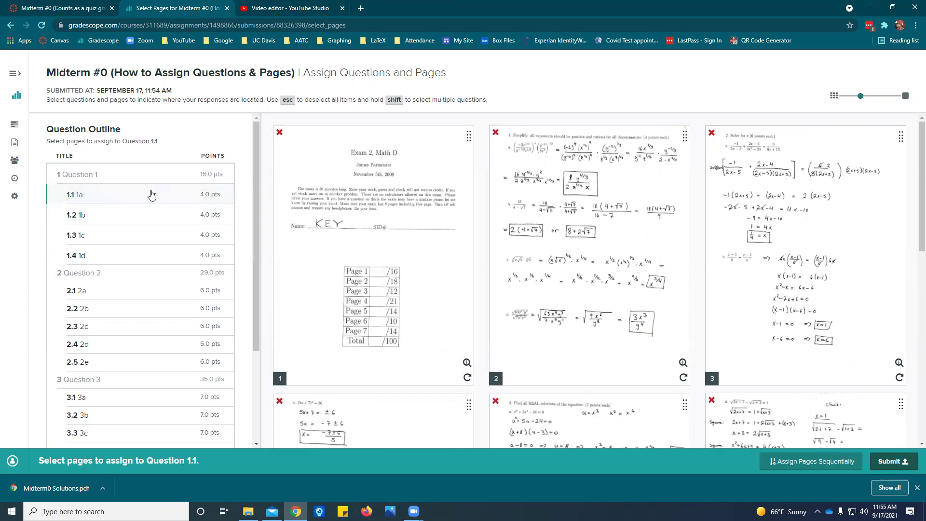
{"action": "left_click", "coordinate": [522, 195]}
{"action": "left_click", "coordinate": [129, 231]}
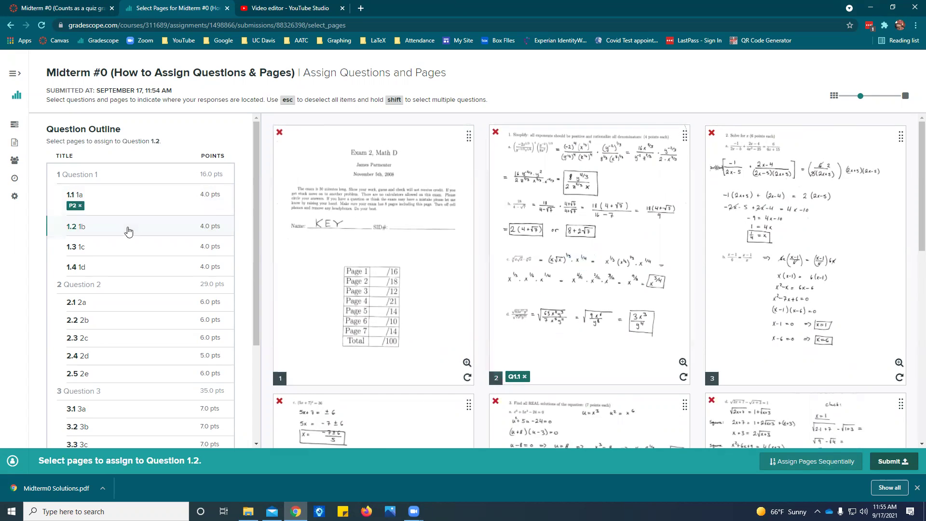
{"action": "left_click", "coordinate": [508, 217]}
{"action": "left_click", "coordinate": [91, 259]}
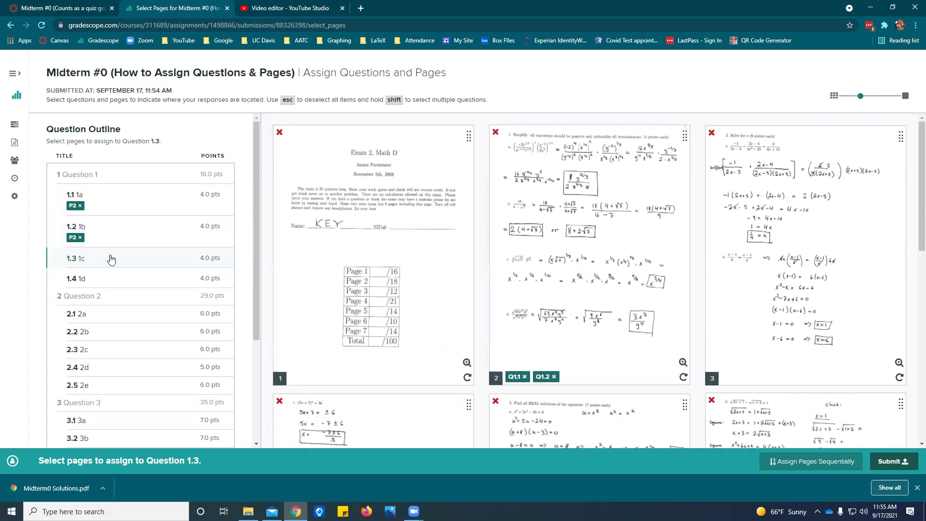
{"action": "left_click", "coordinate": [530, 241]}
{"action": "left_click", "coordinate": [87, 290]}
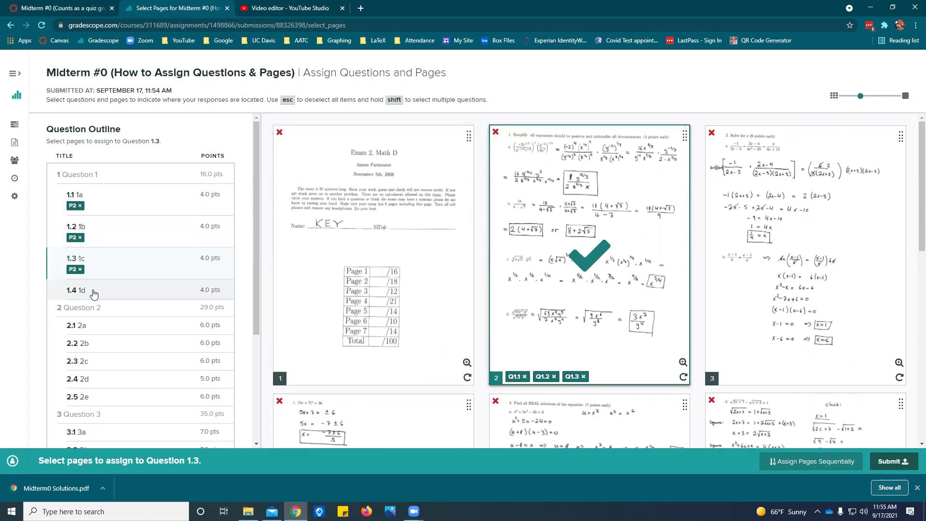
{"action": "left_click", "coordinate": [504, 245]}
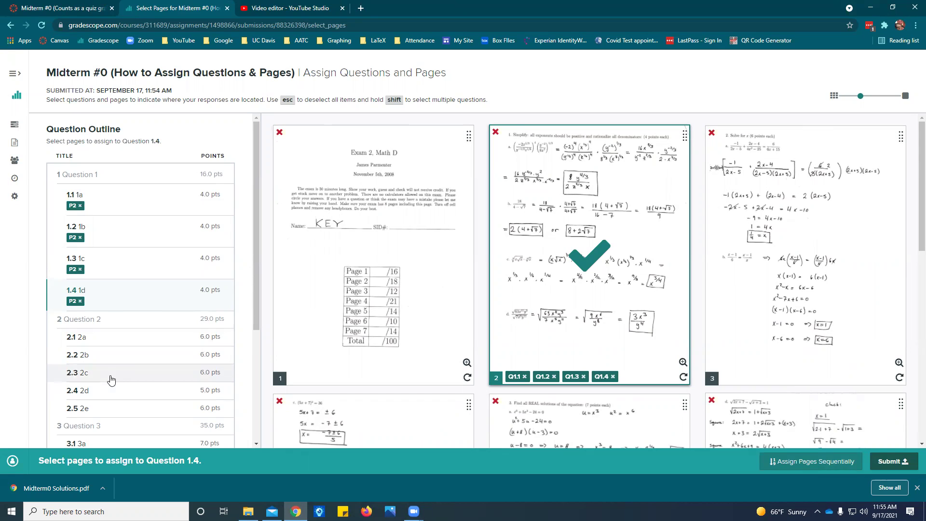
Match questions 2.1 through 2.4 to page 2 as well.
{"action": "left_click", "coordinate": [86, 340], "text": "shift"}
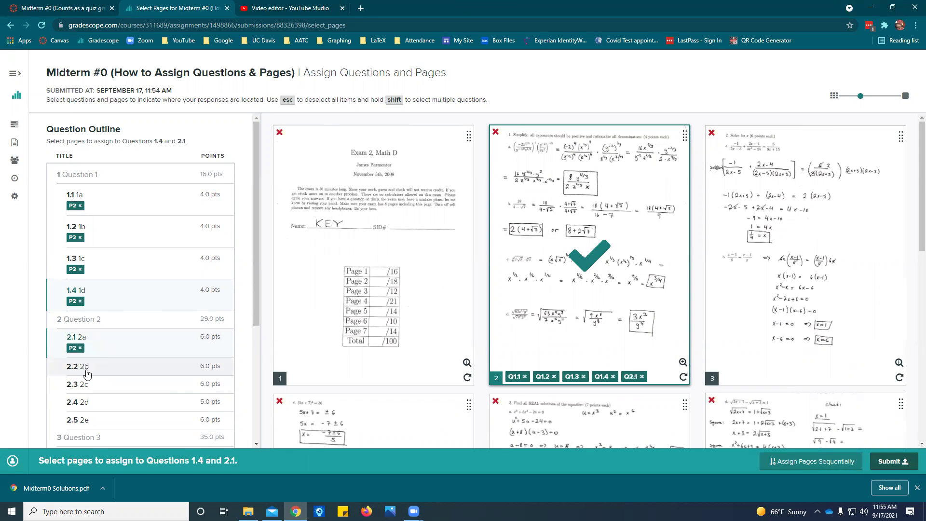
{"action": "left_click", "coordinate": [85, 367], "text": "shift"}
{"action": "left_click", "coordinate": [89, 402], "text": "shift"}
{"action": "left_click", "coordinate": [92, 423], "text": "shift"}
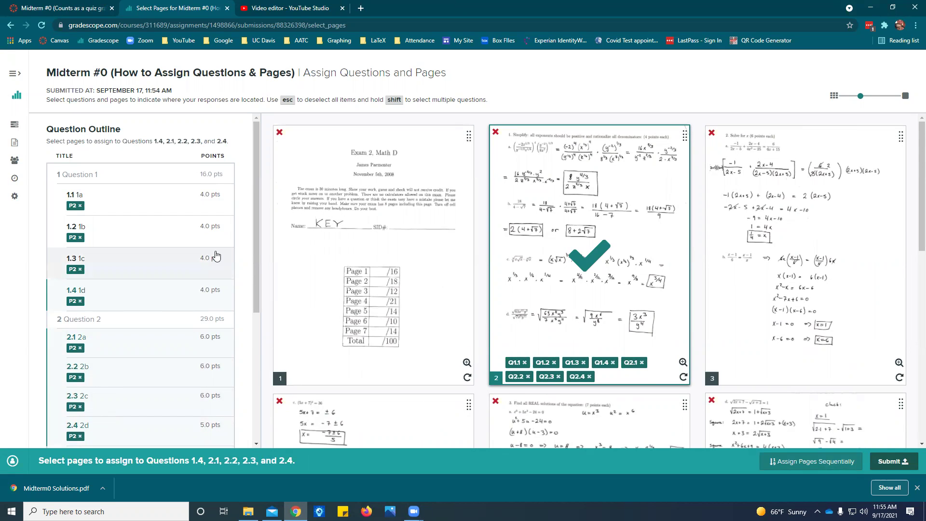
{"action": "scroll", "coordinate": [201, 273], "scroll_direction": "down", "scroll_amount": 2}
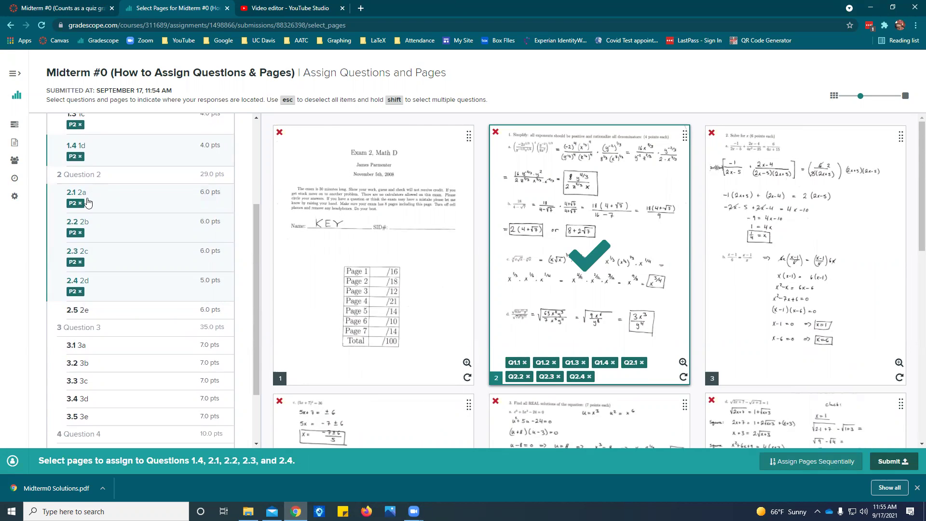
{"action": "key", "text": "Escape"}
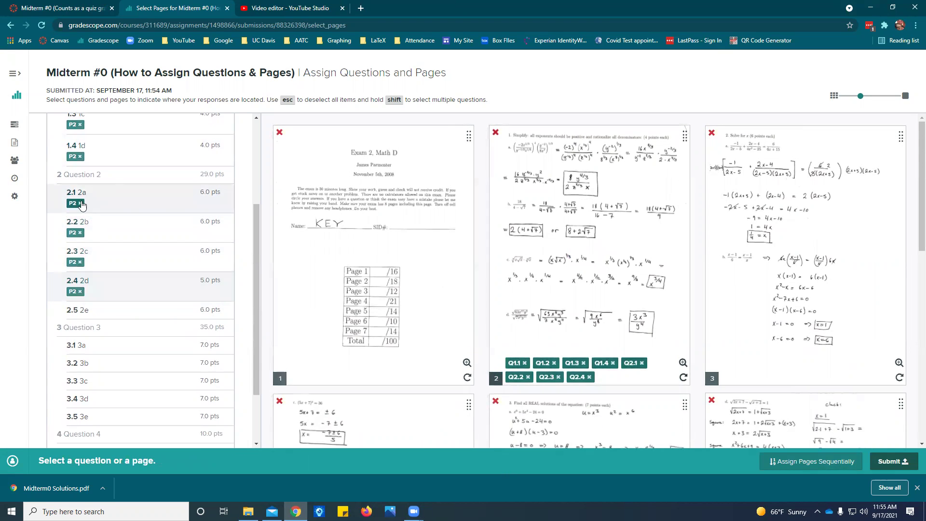
Remove page 2 from questions 2.1 through 2.4, leaving it on Question 1 only.
{"action": "left_click", "coordinate": [105, 292]}
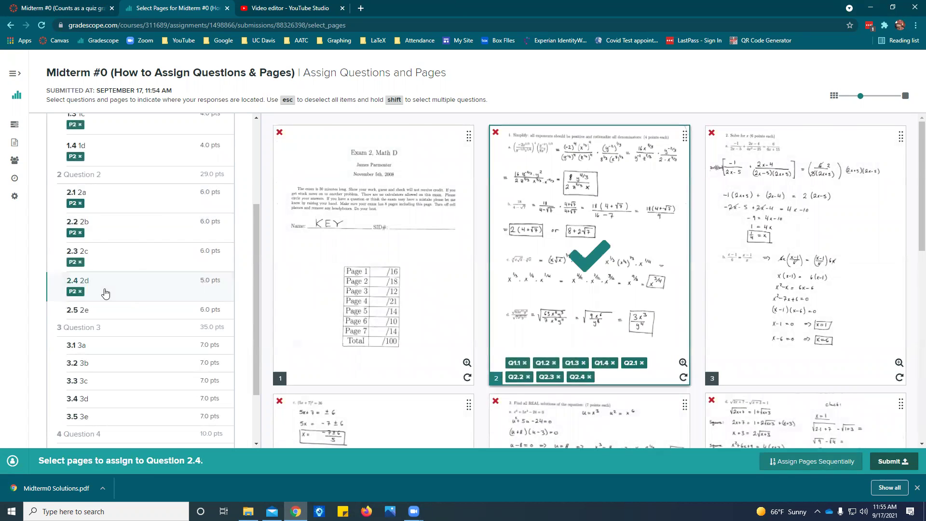
{"action": "left_click", "coordinate": [79, 262]}
{"action": "left_click", "coordinate": [79, 232]}
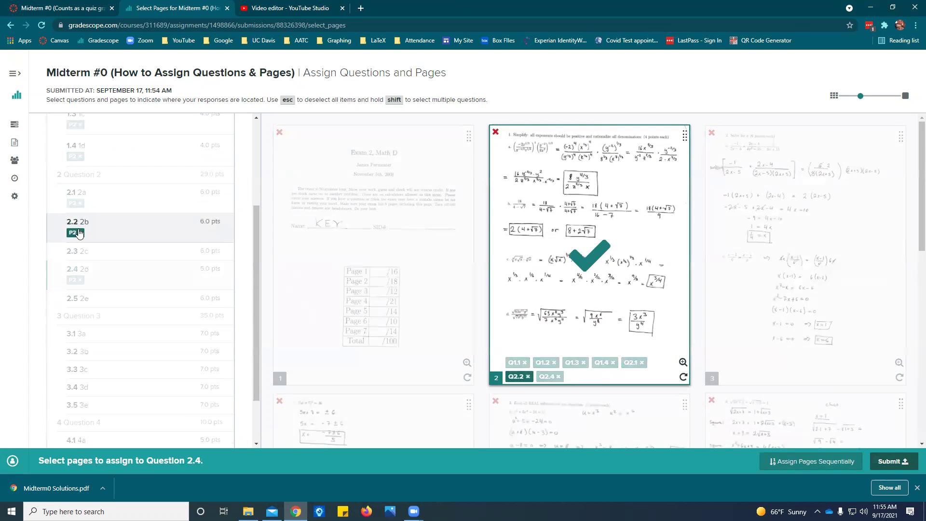
{"action": "left_click", "coordinate": [81, 200], "text": "shift"}
{"action": "left_click", "coordinate": [79, 268]}
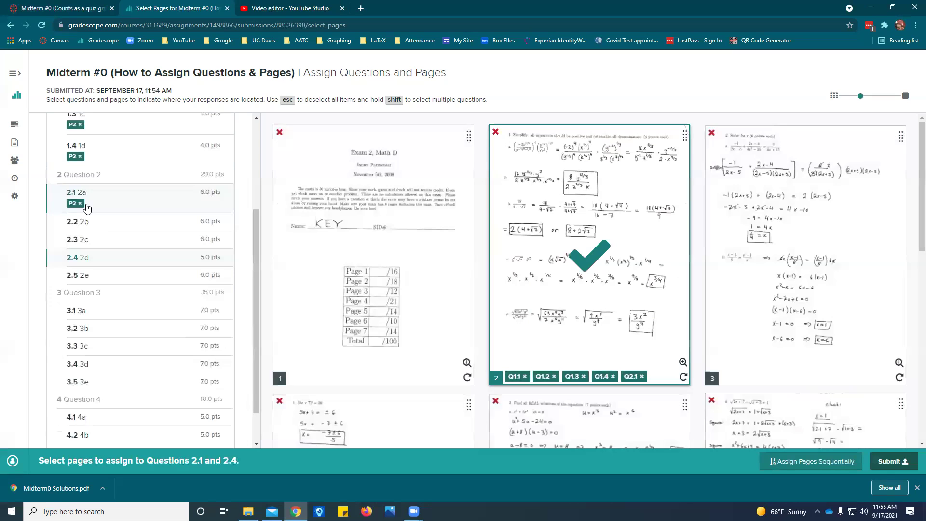
{"action": "left_click", "coordinate": [80, 203]}
{"action": "key", "text": "Escape"}
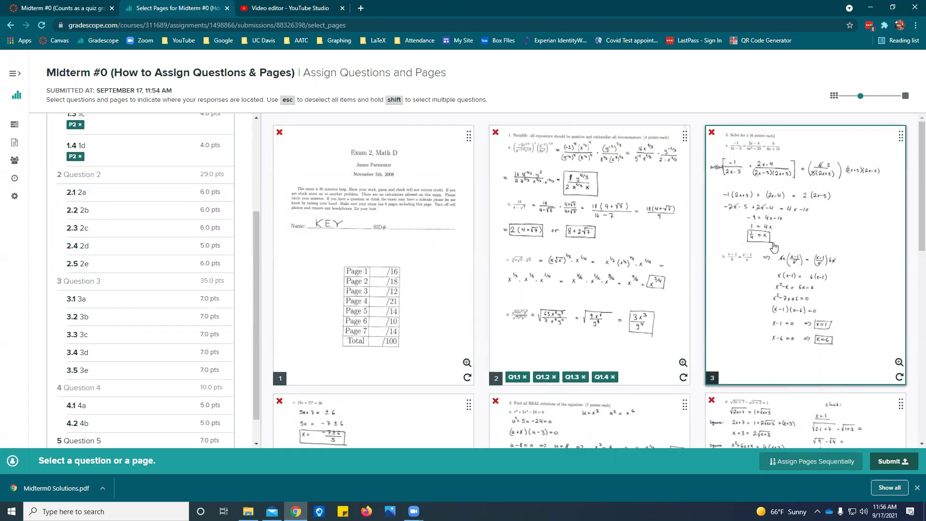
Assign page 3 to questions 2.1–2.2 and page 4 to questions 2.3–2.5.
{"action": "left_click", "coordinate": [85, 194]}
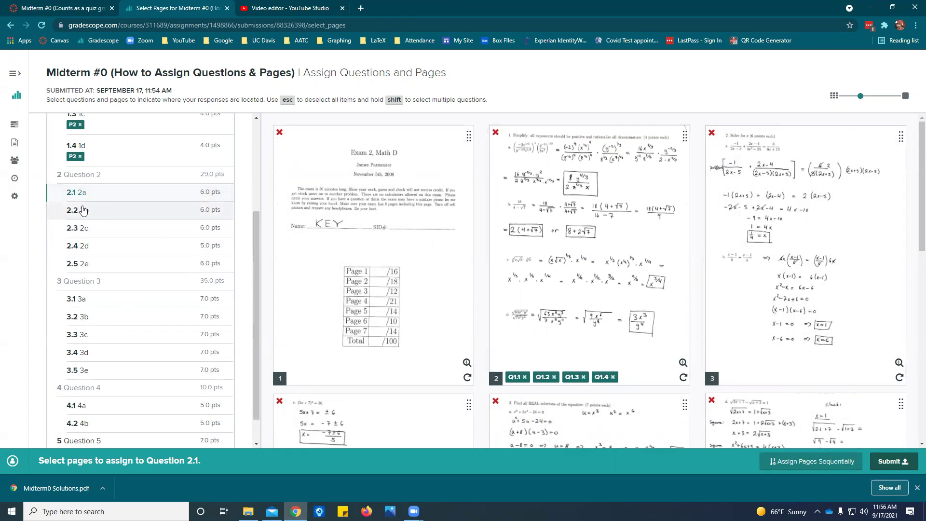
{"action": "left_click", "coordinate": [88, 213], "text": "shift"}
{"action": "left_click", "coordinate": [756, 233]}
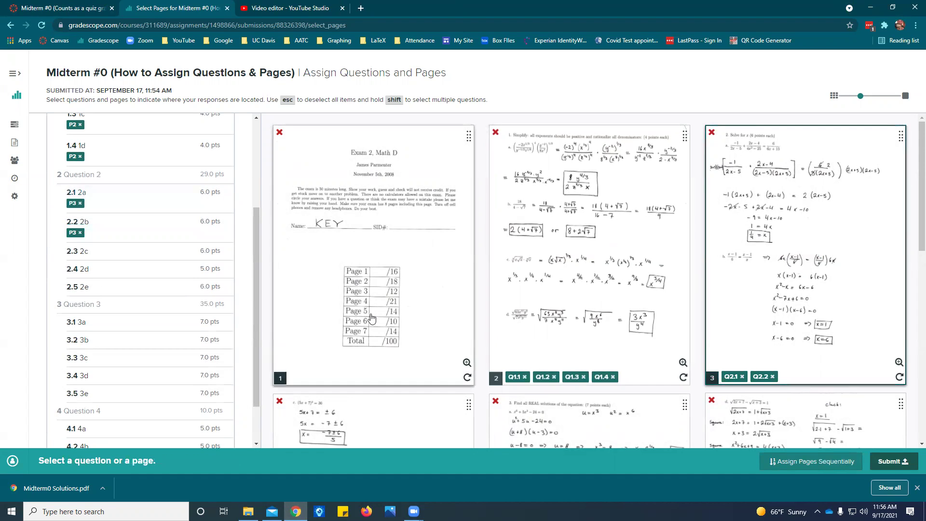
{"action": "scroll", "coordinate": [365, 319], "scroll_direction": "down", "scroll_amount": 4}
{"action": "scroll", "coordinate": [365, 318], "scroll_direction": "down", "scroll_amount": 1}
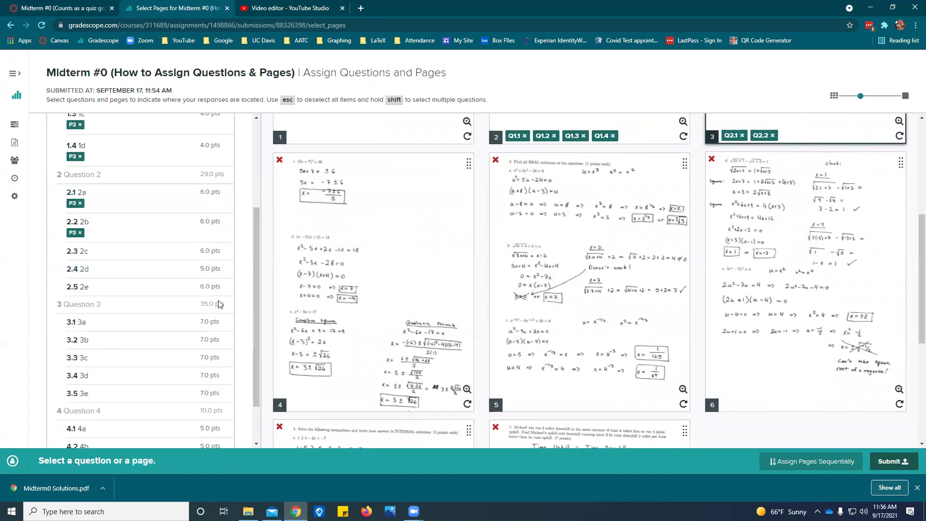
{"action": "left_click", "coordinate": [81, 255]}
{"action": "left_click", "coordinate": [85, 287], "text": "shift"}
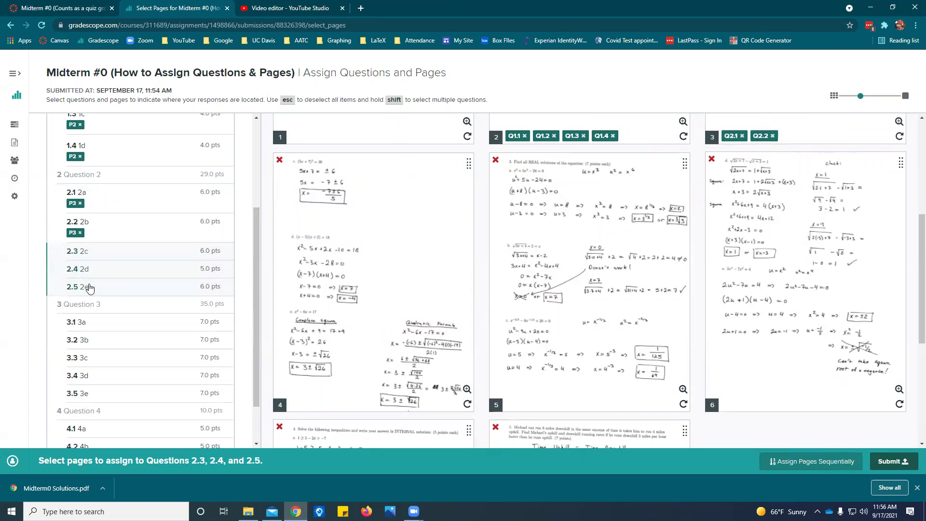
{"action": "left_click", "coordinate": [388, 250]}
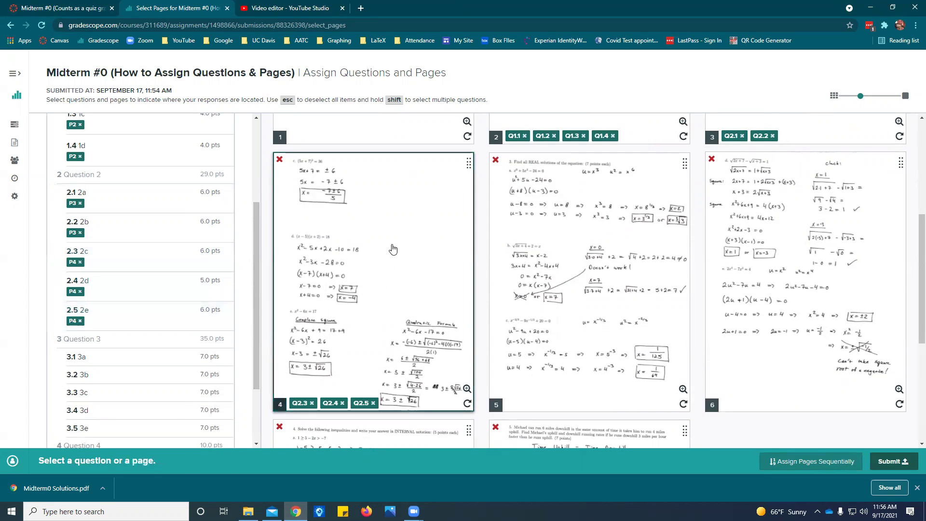
{"action": "left_click", "coordinate": [573, 269]}
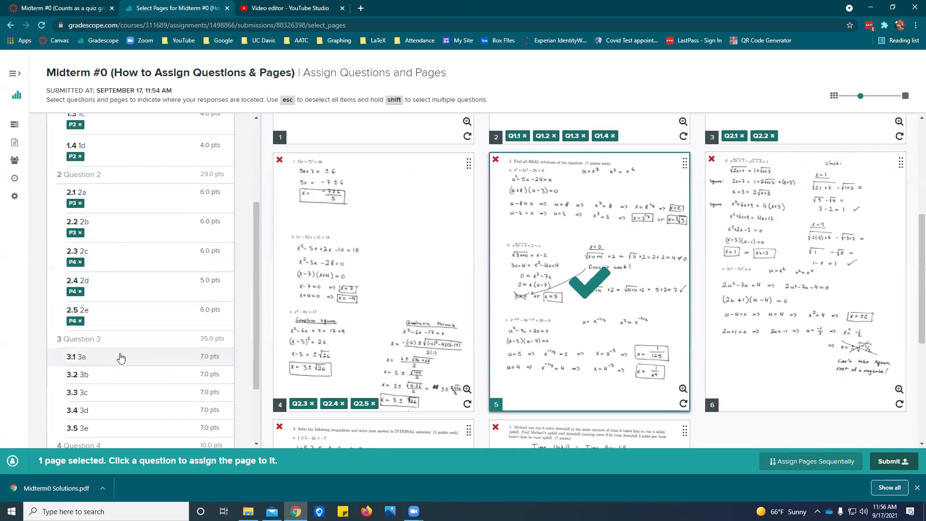
Assign page 5 to questions 3.1–3.3 and page 6 to questions 3.4–3.5.
{"action": "left_click", "coordinate": [85, 361]}
{"action": "left_click", "coordinate": [84, 388], "text": "shift"}
{"action": "left_click", "coordinate": [86, 416], "text": "shift"}
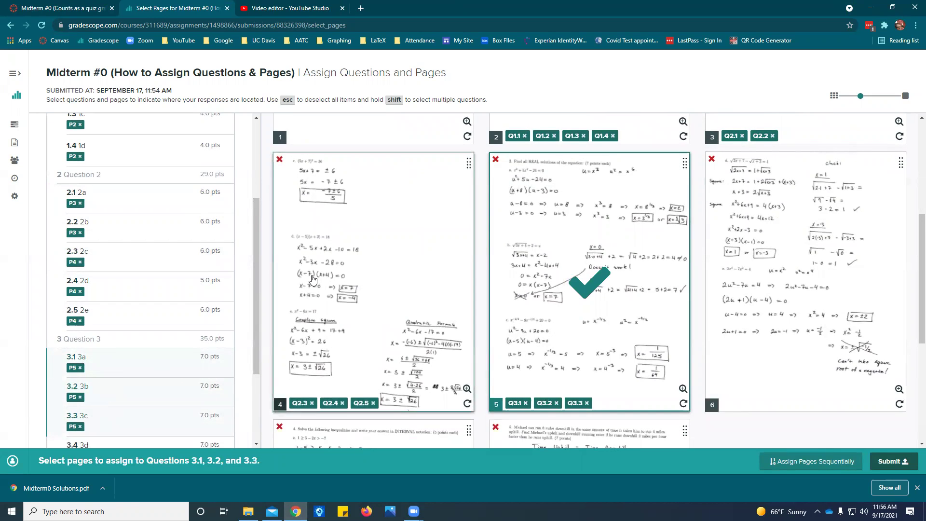
{"action": "scroll", "coordinate": [148, 296], "scroll_direction": "down", "scroll_amount": 4}
{"action": "key", "text": "Escape"}
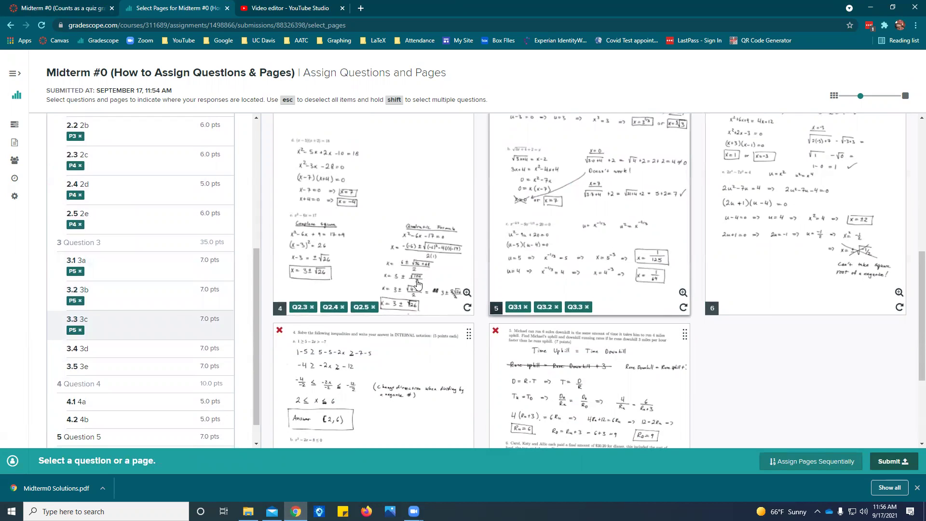
{"action": "left_click", "coordinate": [69, 353]}
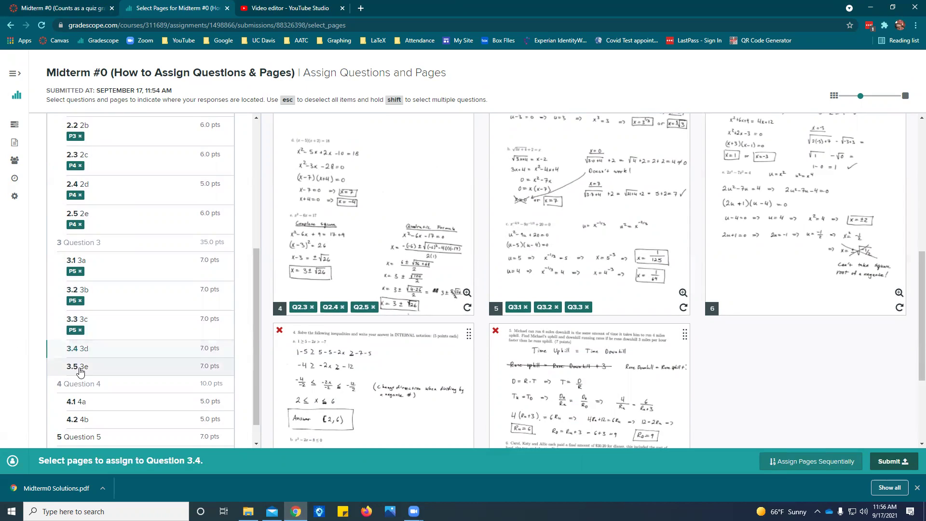
{"action": "left_click", "coordinate": [78, 369], "text": "shift"}
{"action": "left_click", "coordinate": [740, 196]}
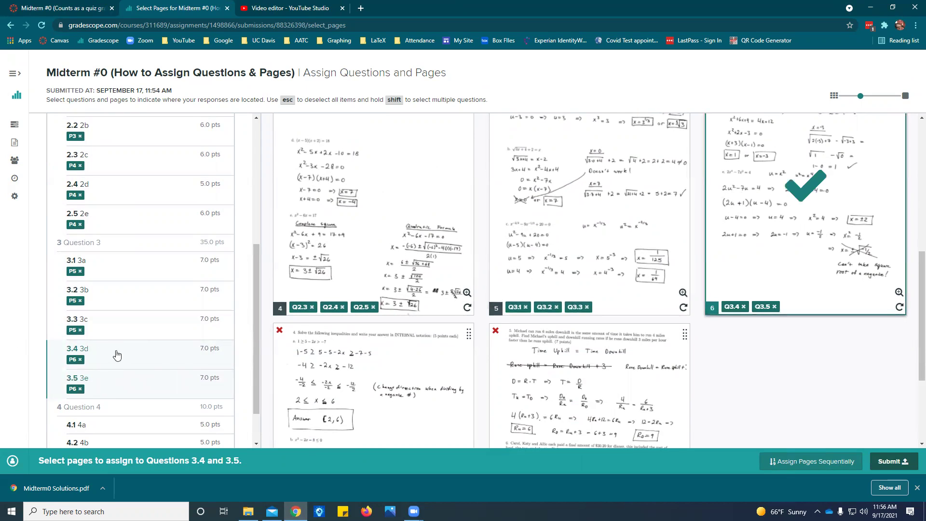
{"action": "left_click", "coordinate": [824, 233]}
Assign page 7 to questions 4.1–4.2 and page 8 to Questions 5 and 6.
{"action": "scroll", "coordinate": [271, 287], "scroll_direction": "down", "scroll_amount": 3}
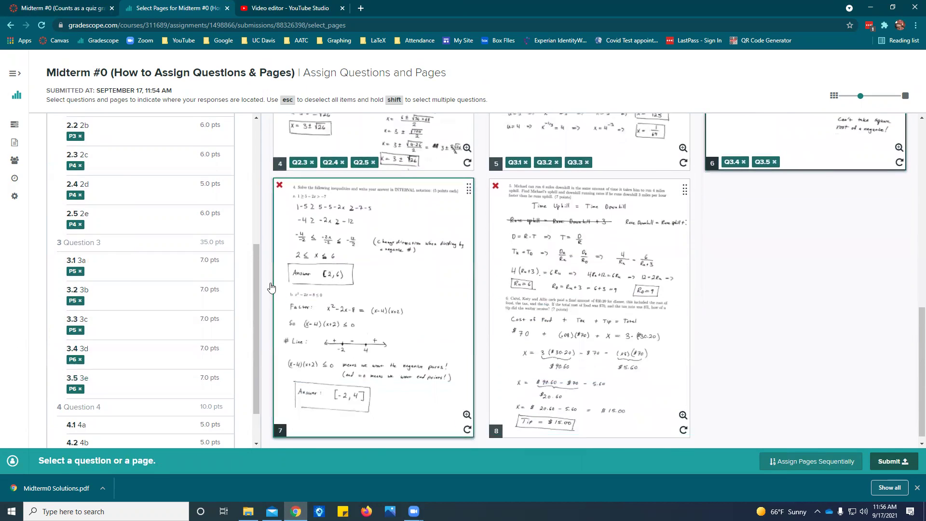
{"action": "scroll", "coordinate": [182, 285], "scroll_direction": "down", "scroll_amount": 2}
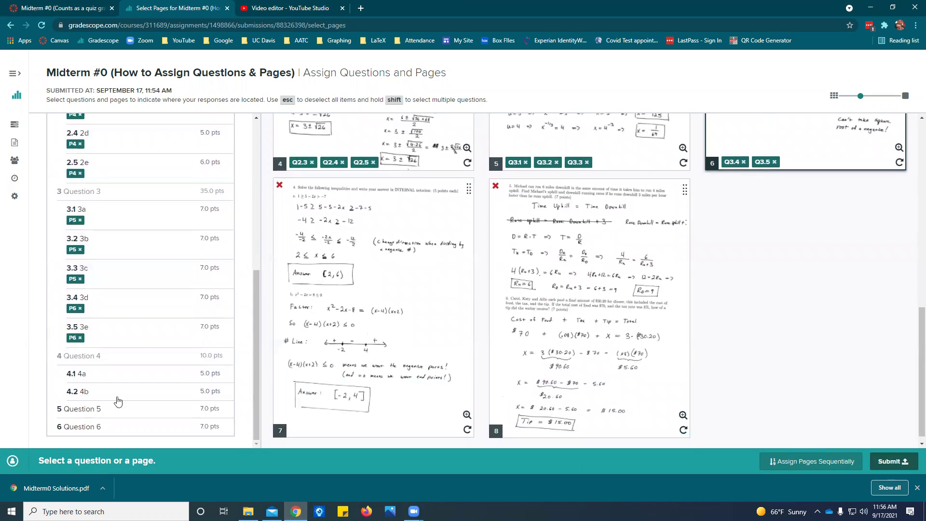
{"action": "left_click", "coordinate": [73, 374]}
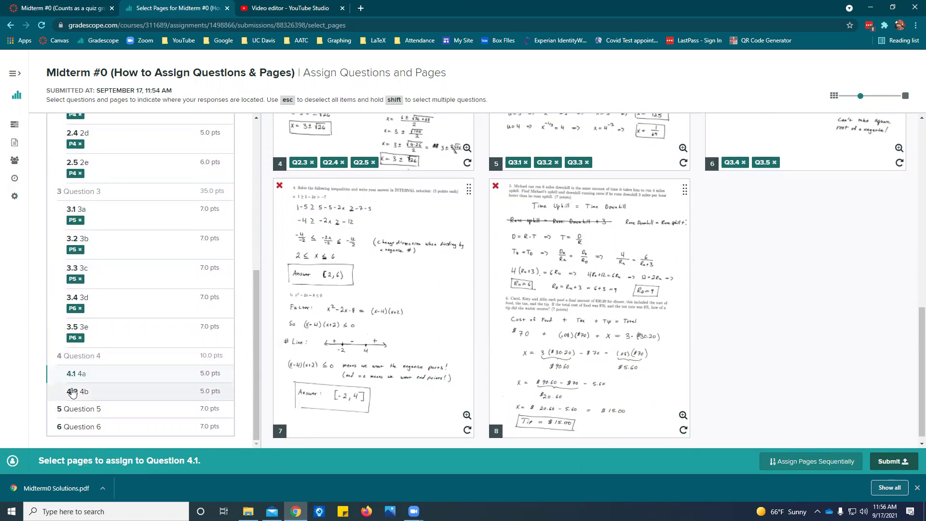
{"action": "left_click", "coordinate": [72, 393], "text": "shift"}
{"action": "left_click", "coordinate": [369, 322]}
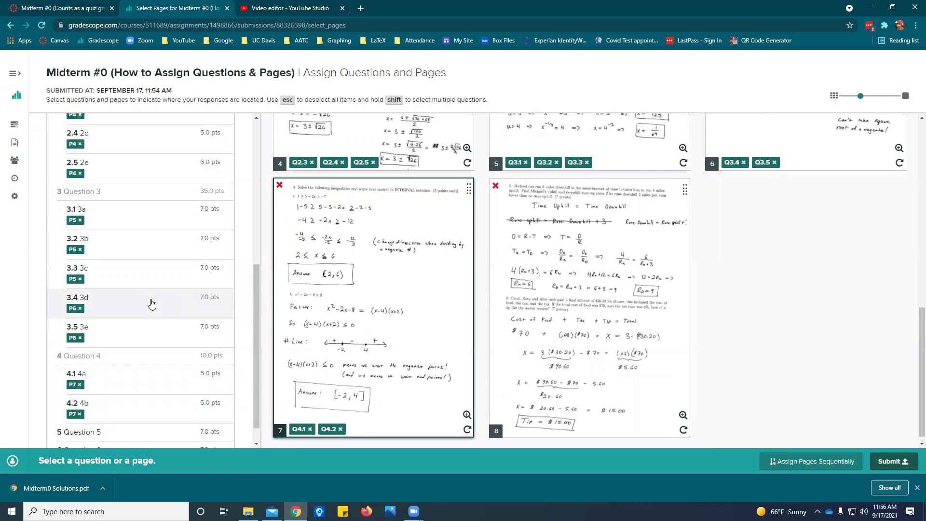
{"action": "scroll", "coordinate": [151, 303], "scroll_direction": "down", "scroll_amount": 1}
{"action": "left_click", "coordinate": [76, 408]}
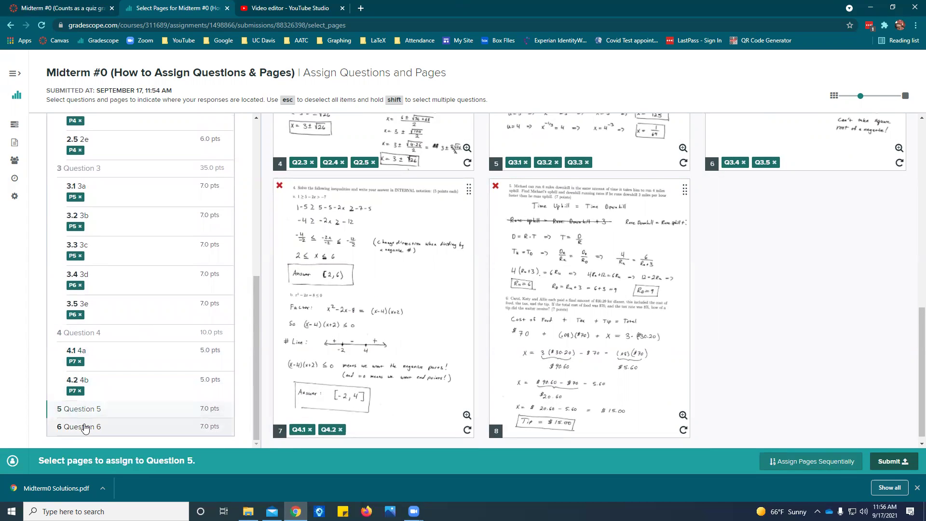
{"action": "left_click", "coordinate": [84, 427], "text": "shift"}
{"action": "left_click", "coordinate": [552, 280]}
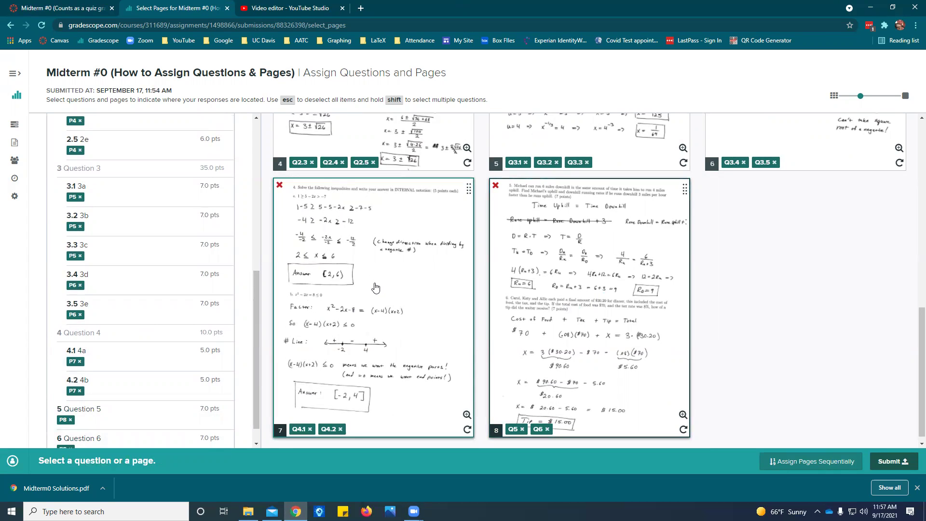
Submit the page matching, go back once, then submit despite page 1 being unmatched.
{"action": "scroll", "coordinate": [483, 280], "scroll_direction": "up", "scroll_amount": 8}
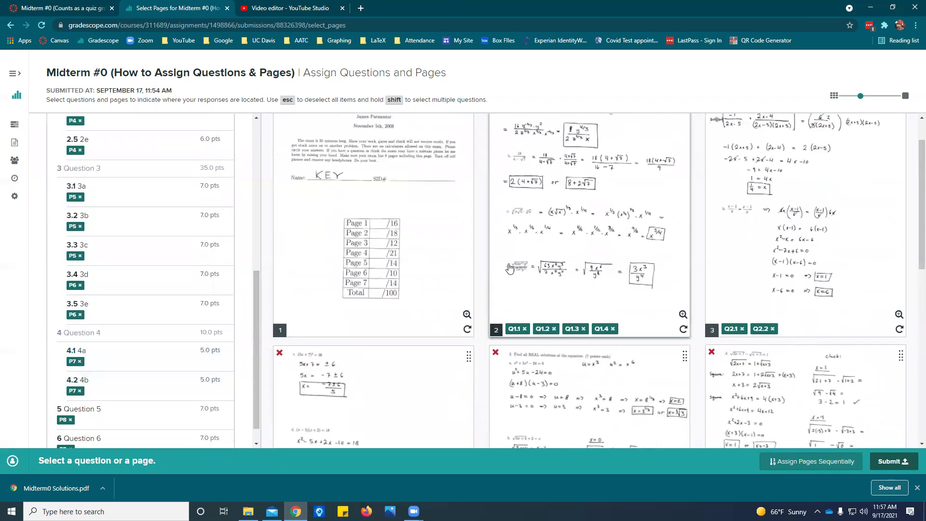
{"action": "scroll", "coordinate": [513, 244], "scroll_direction": "up", "scroll_amount": 1}
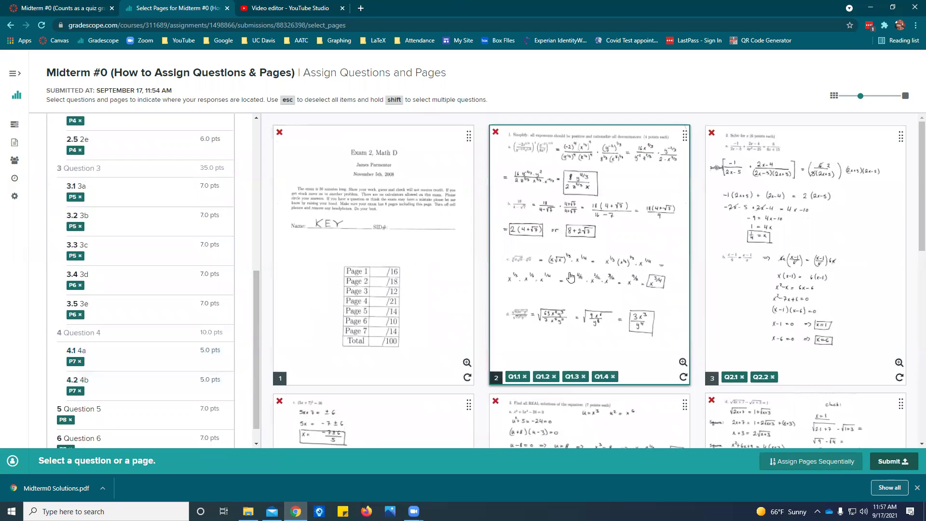
{"action": "scroll", "coordinate": [571, 268], "scroll_direction": "down", "scroll_amount": 9}
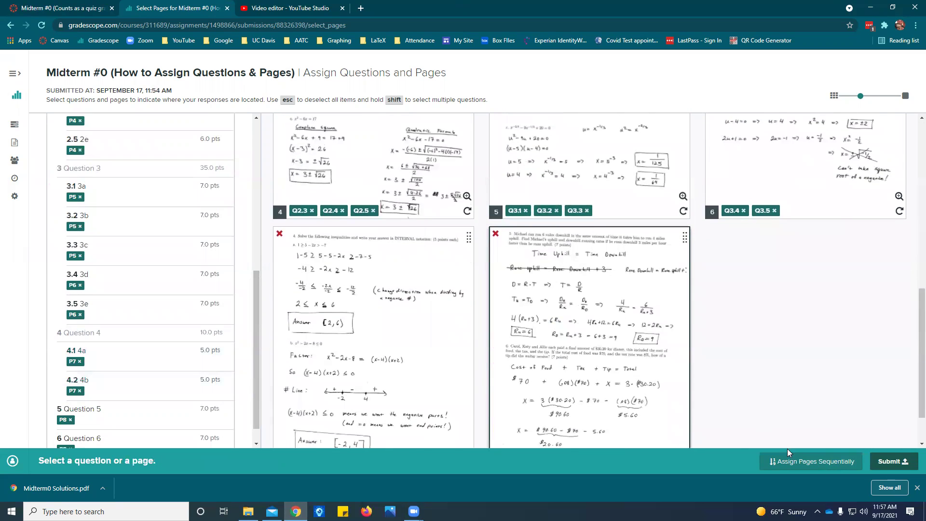
{"action": "left_click", "coordinate": [889, 461]}
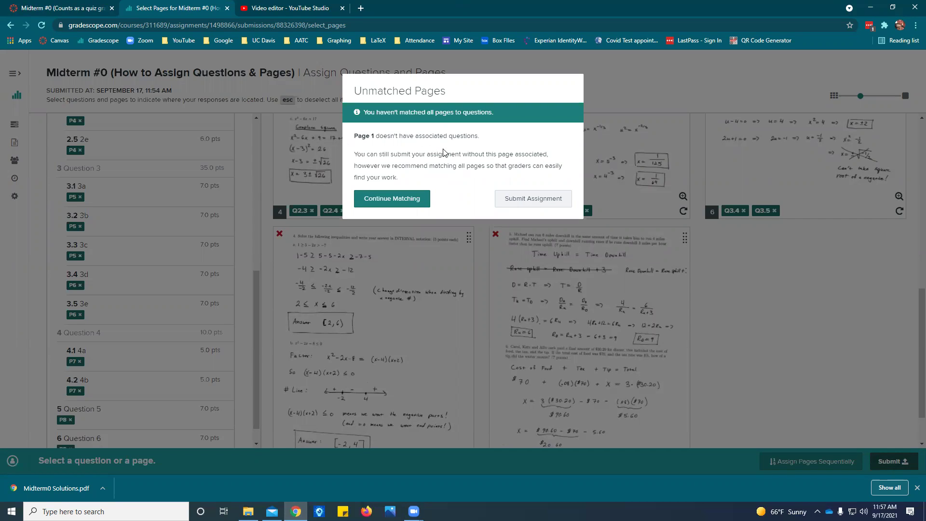
{"action": "left_click", "coordinate": [418, 201]}
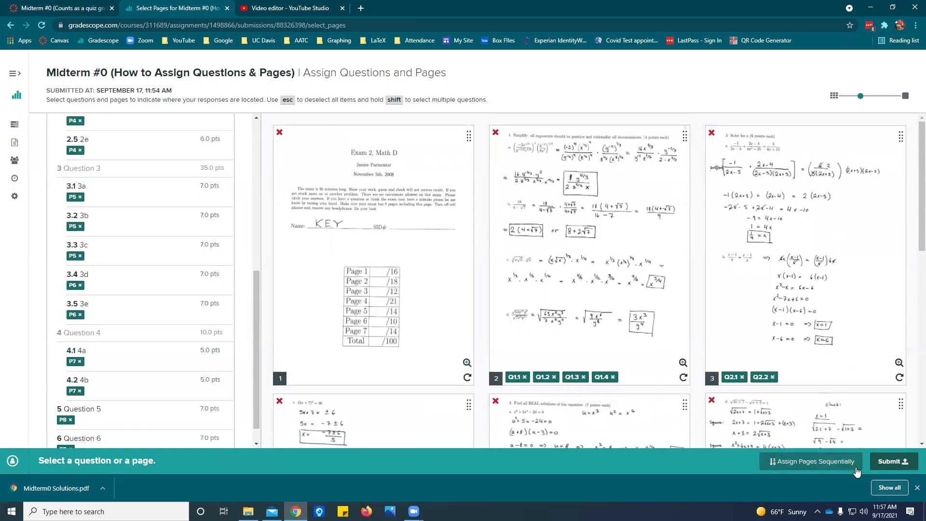
{"action": "left_click", "coordinate": [889, 463]}
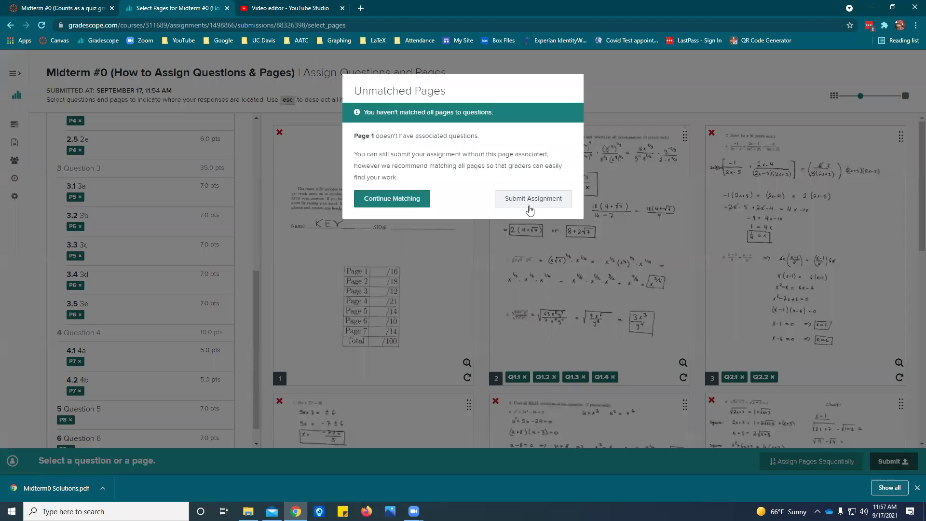
{"action": "left_click", "coordinate": [531, 210]}
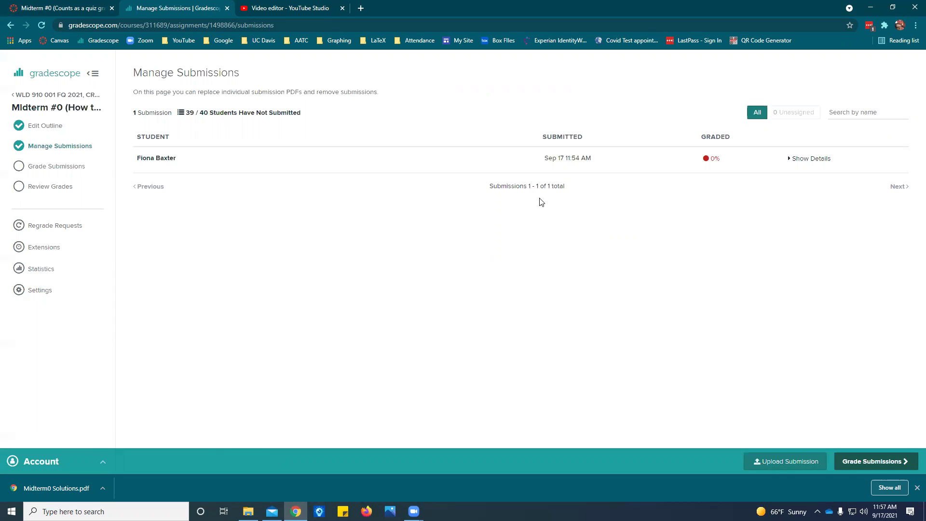
Show the submission's eight page thumbnails, then reload the Midterm #0 submissions list.
{"action": "left_click", "coordinate": [790, 159]}
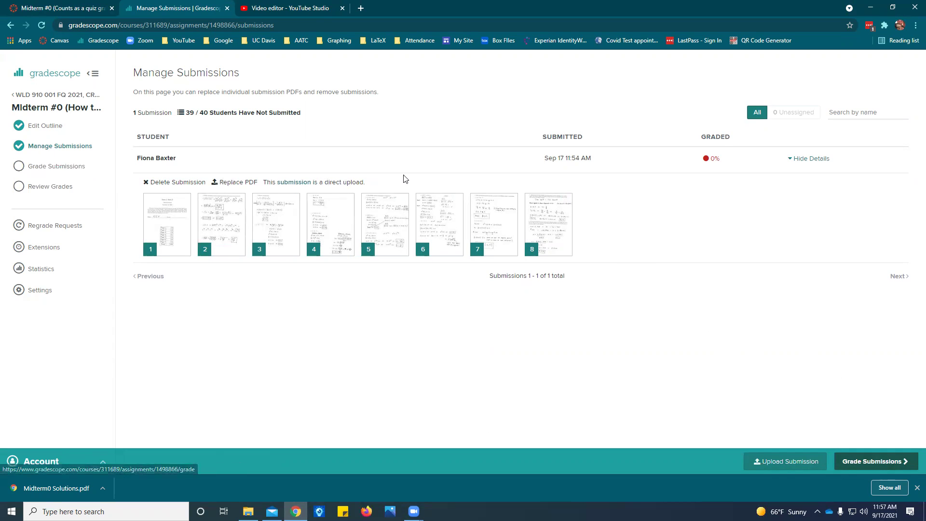
{"action": "left_click", "coordinate": [76, 147]}
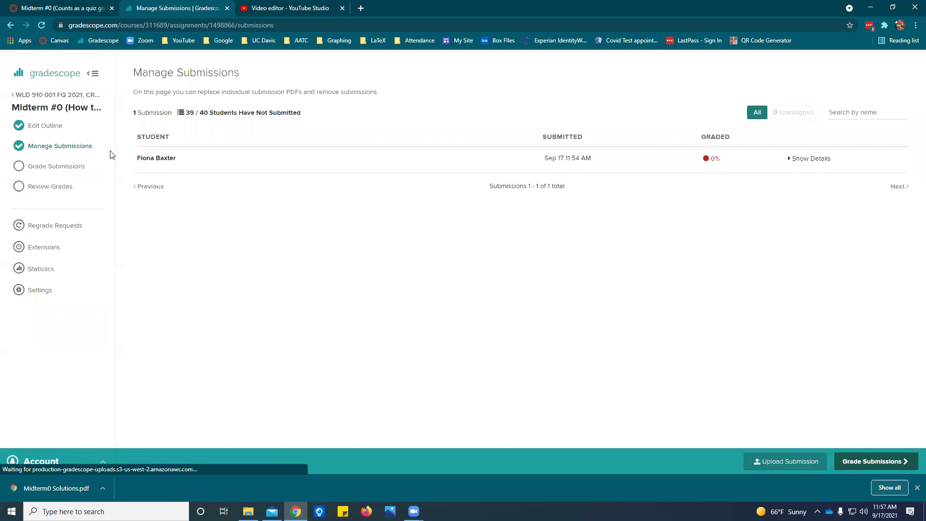
{"action": "left_click", "coordinate": [166, 160]}
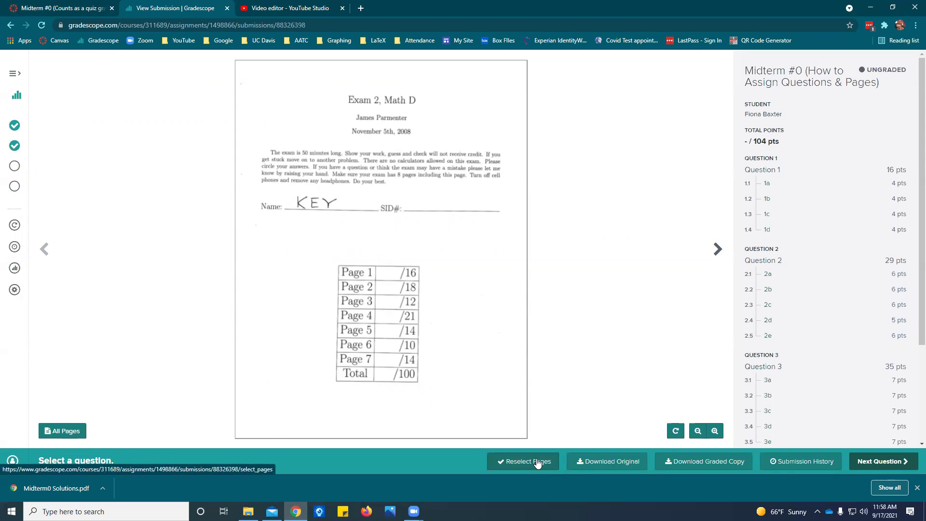
{"action": "left_click", "coordinate": [536, 462]}
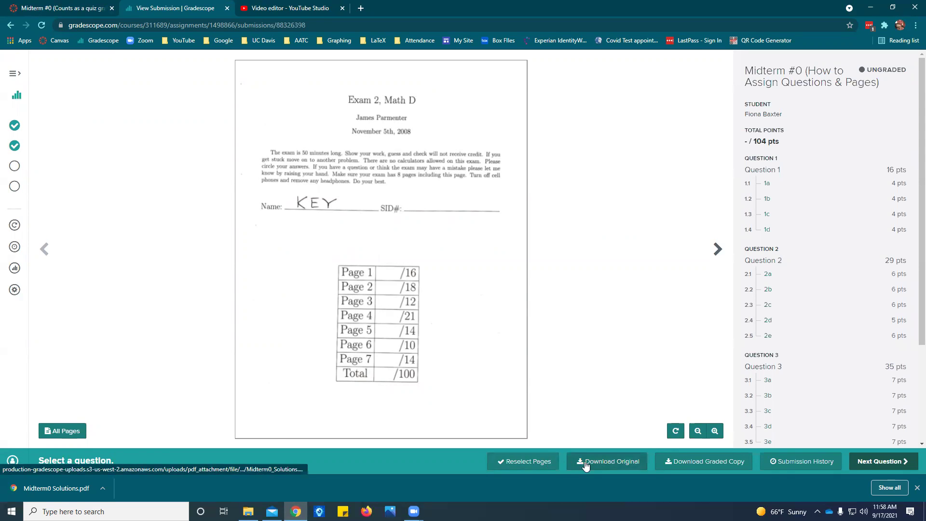
{"action": "left_click", "coordinate": [539, 463]}
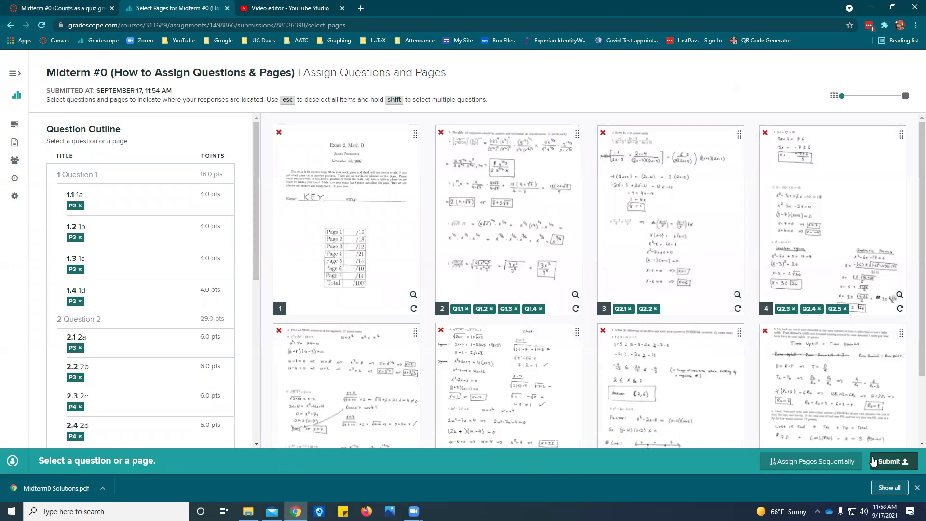
{"action": "left_click", "coordinate": [878, 464]}
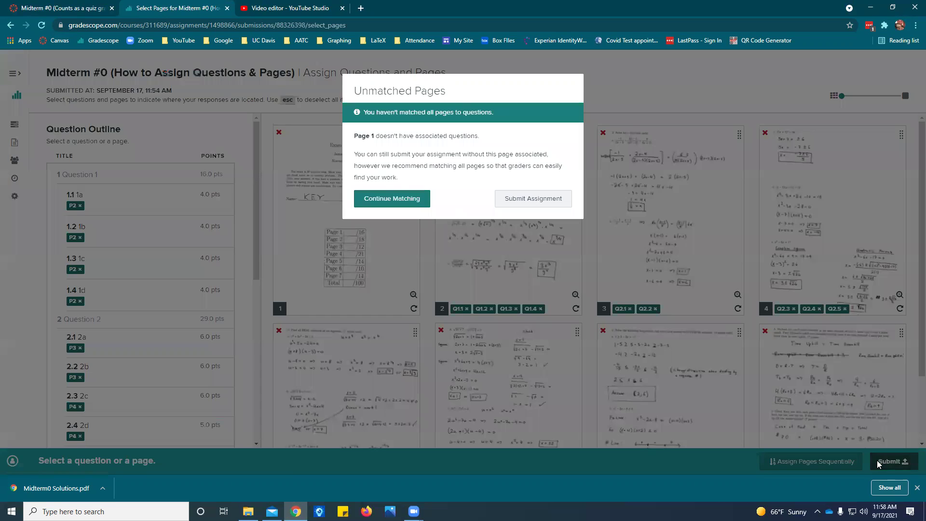
{"action": "left_click", "coordinate": [523, 206]}
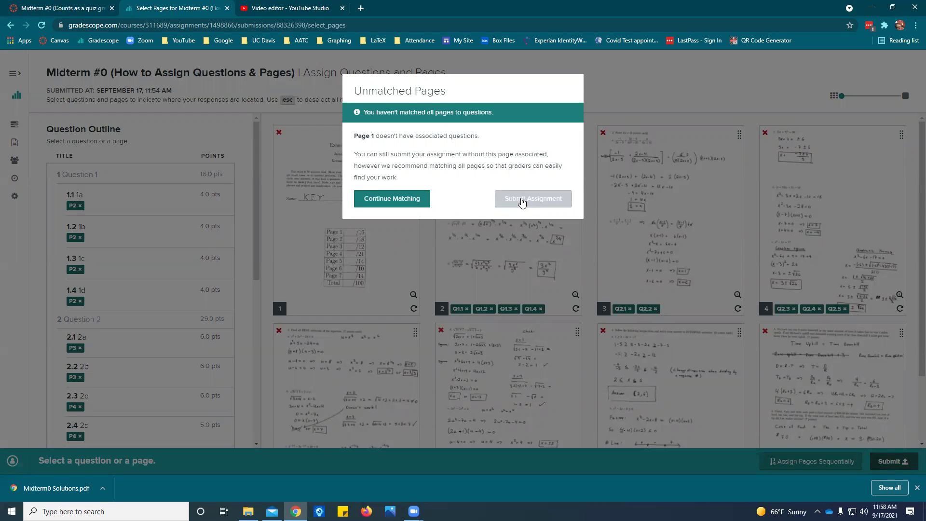